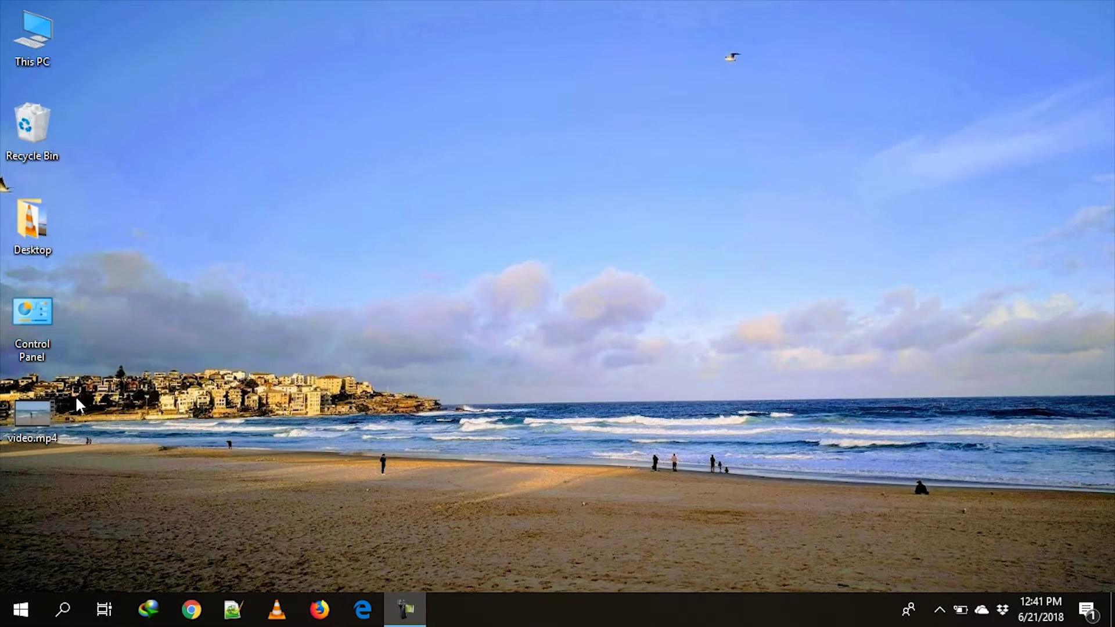
- Open video.mp4 from the desktop so the beach clip loads in VLC
double_click(47, 407)
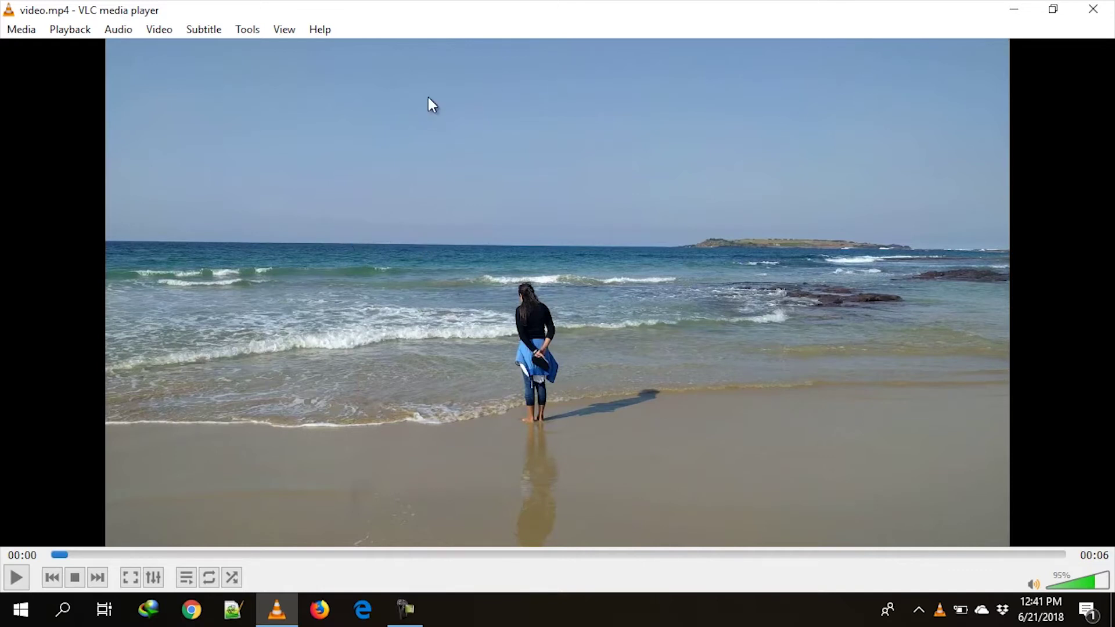
- Enable Transform under Video Effects > Geometry in Effects and Filters
left_click(252, 31)
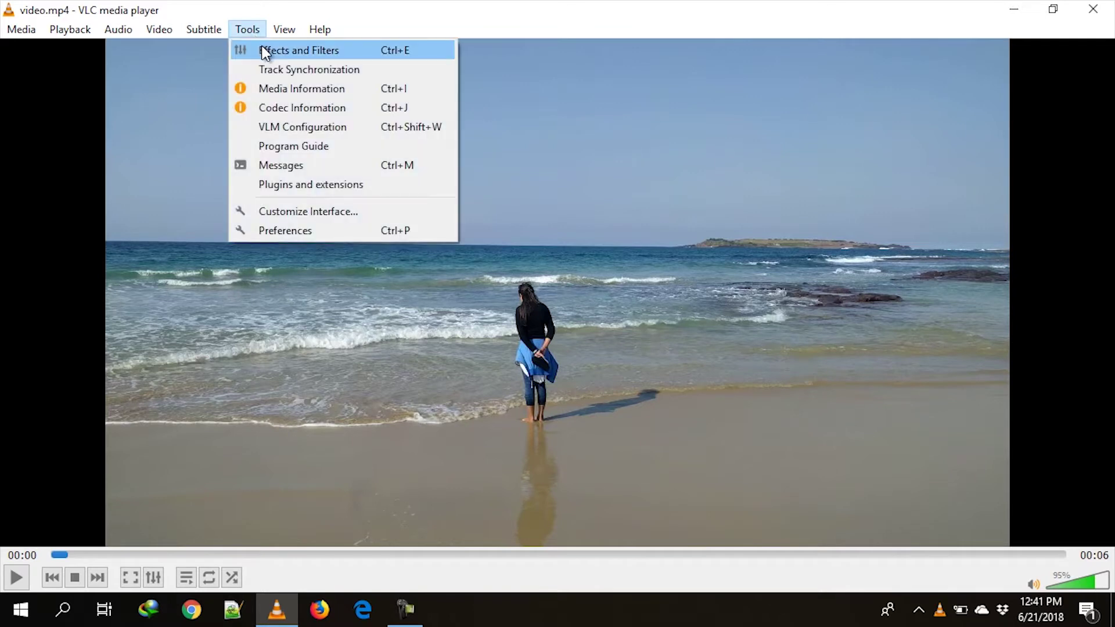
left_click(264, 51)
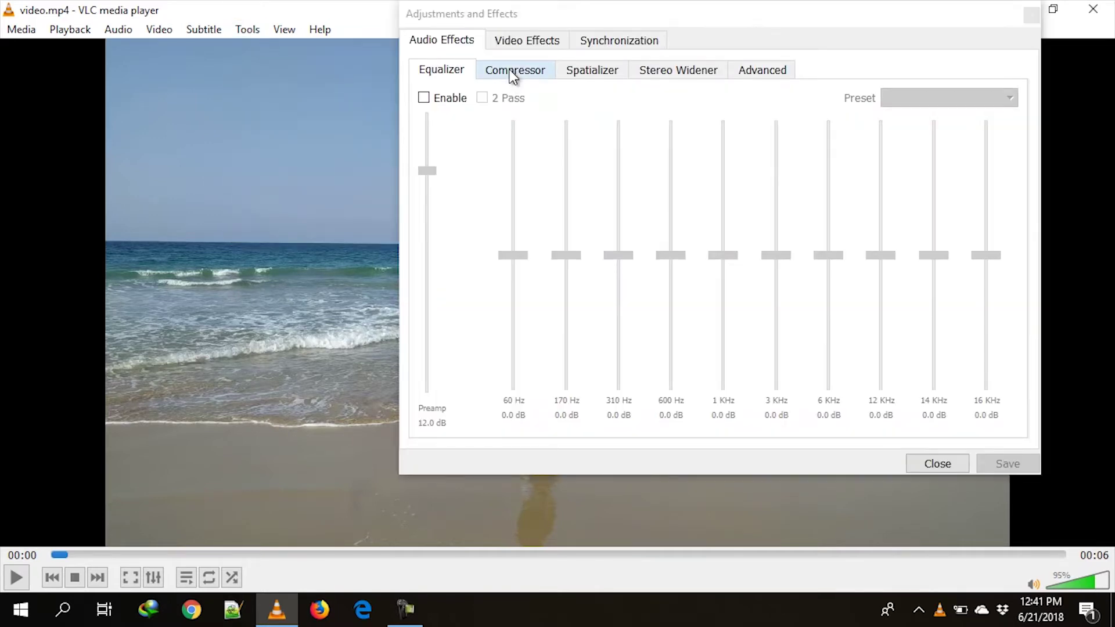
left_click(537, 46)
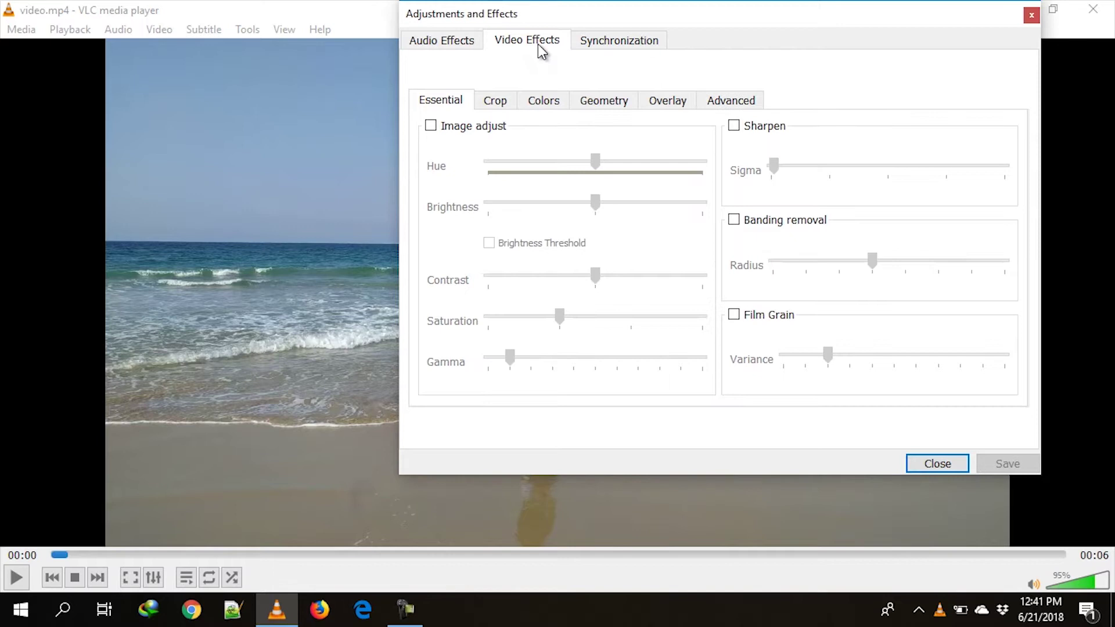
left_click(599, 103)
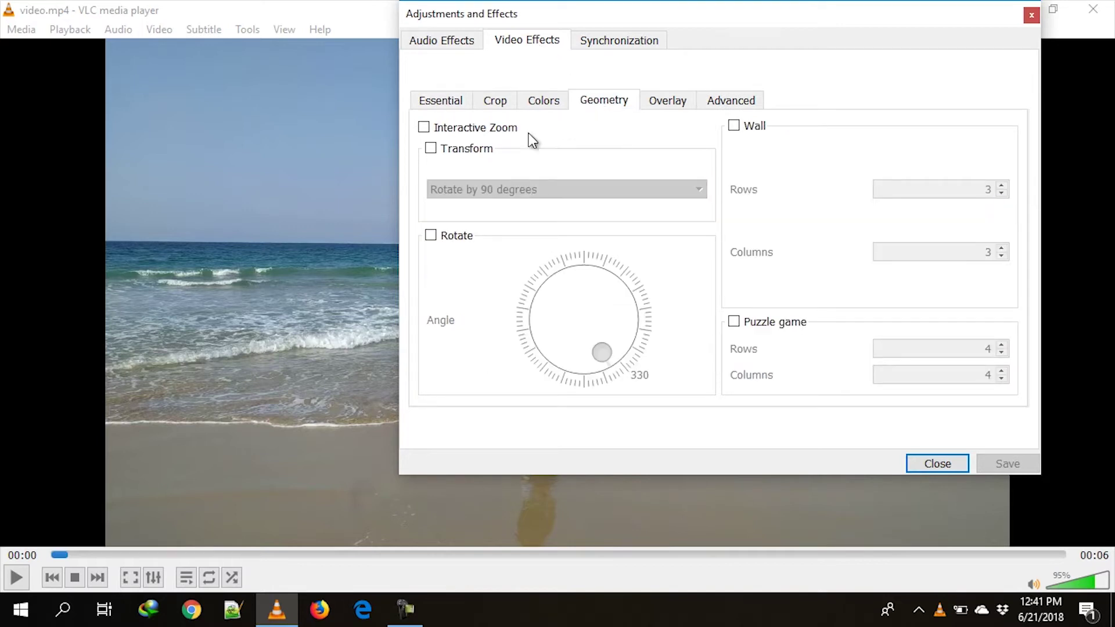
left_click(489, 148)
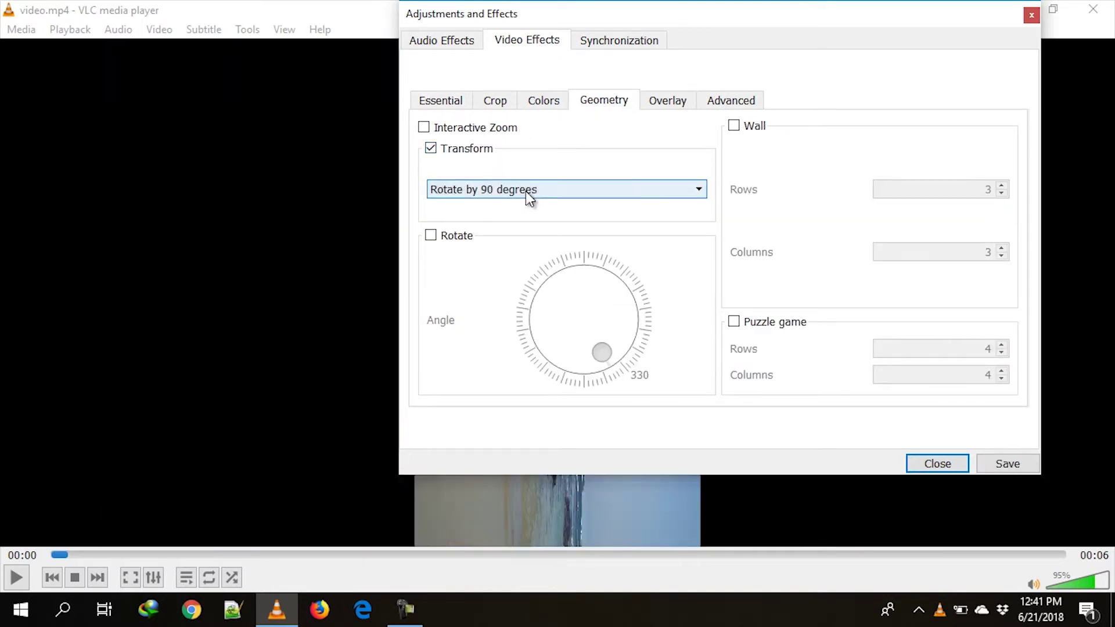
left_click_drag(572, 19, 852, 88)
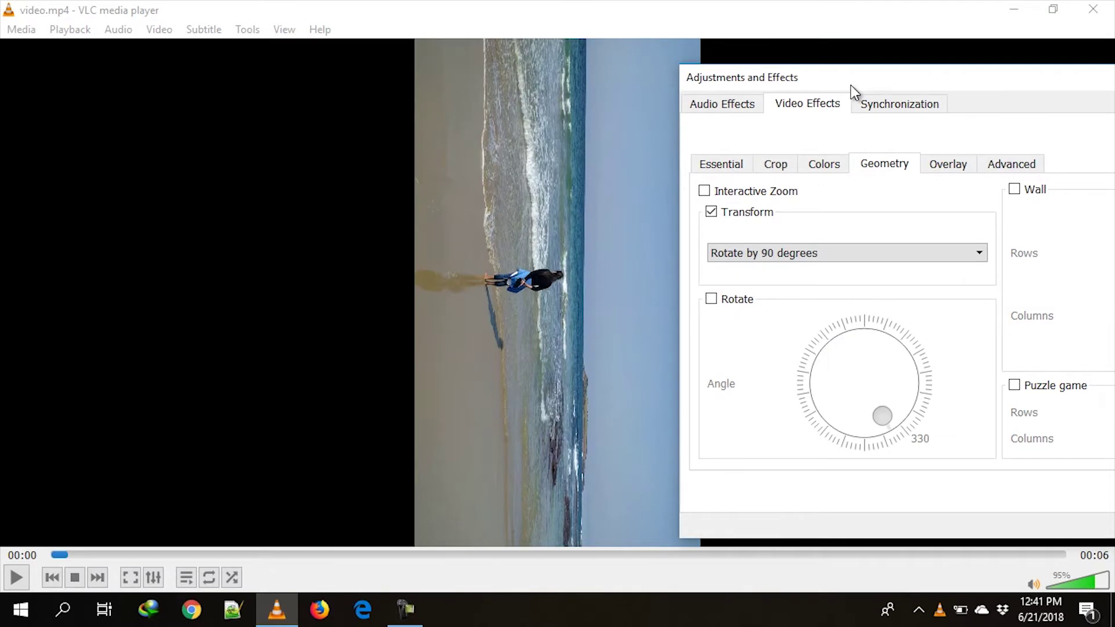
- Try the Transform options (180°, 270°, vertical flip, horizontal flip), ending on Transpose
left_click(814, 256)
left_click(803, 287)
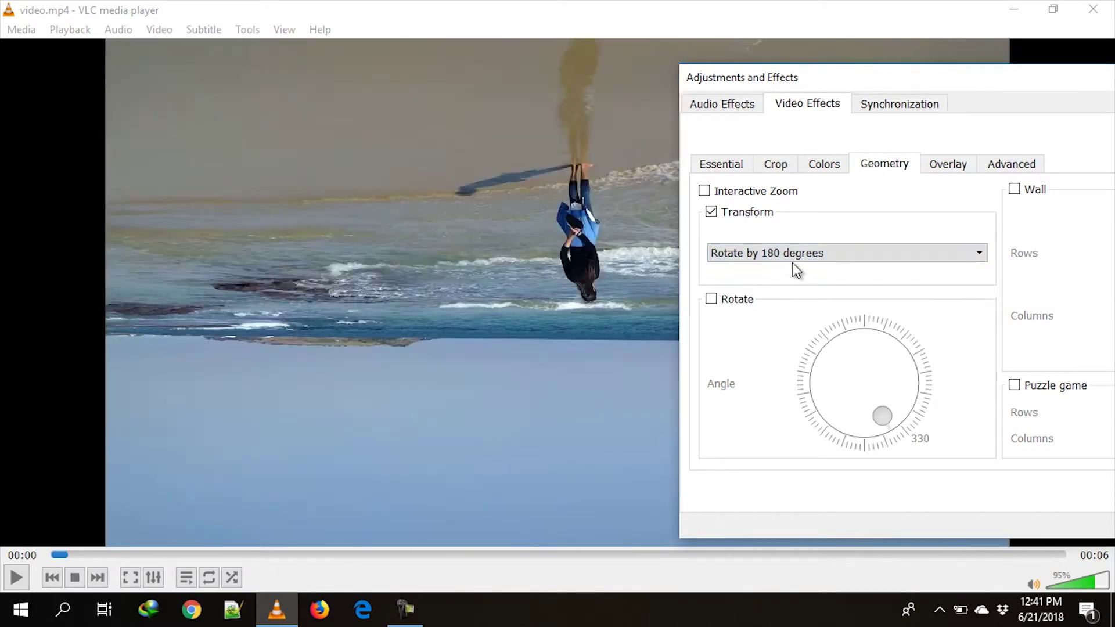
left_click(785, 259)
left_click(788, 298)
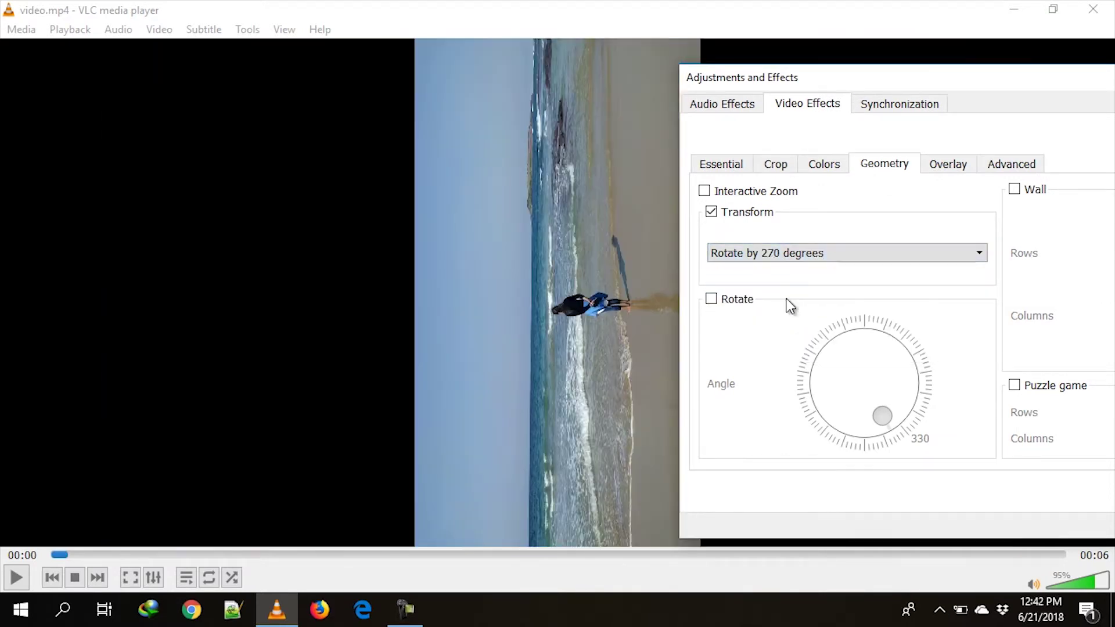
left_click(774, 261)
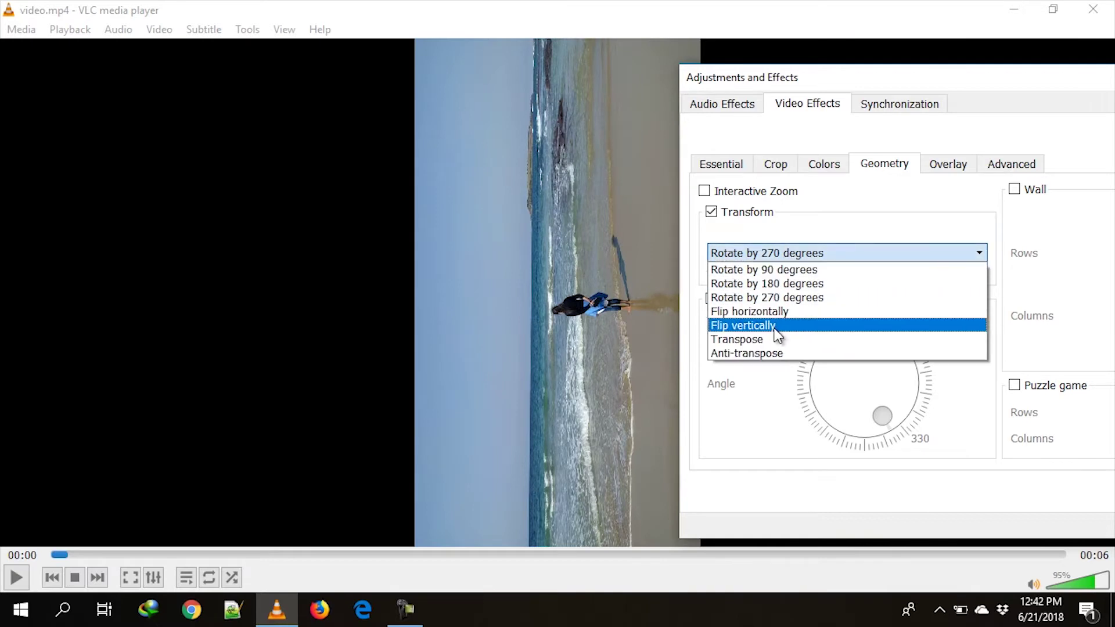
left_click(776, 326)
left_click(772, 256)
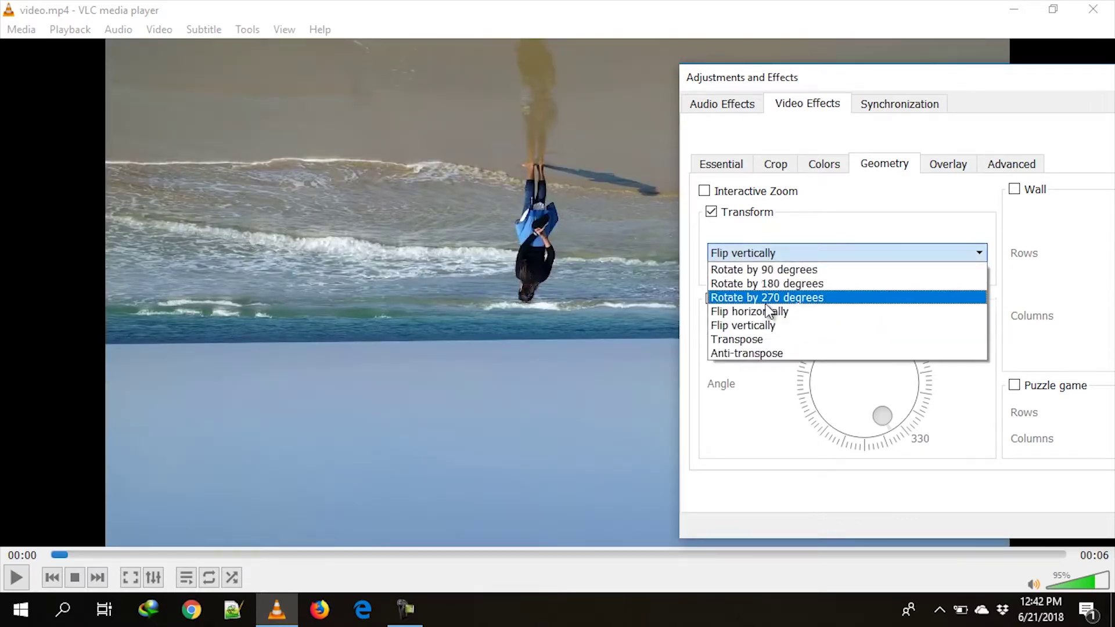
left_click(765, 311)
left_click(767, 255)
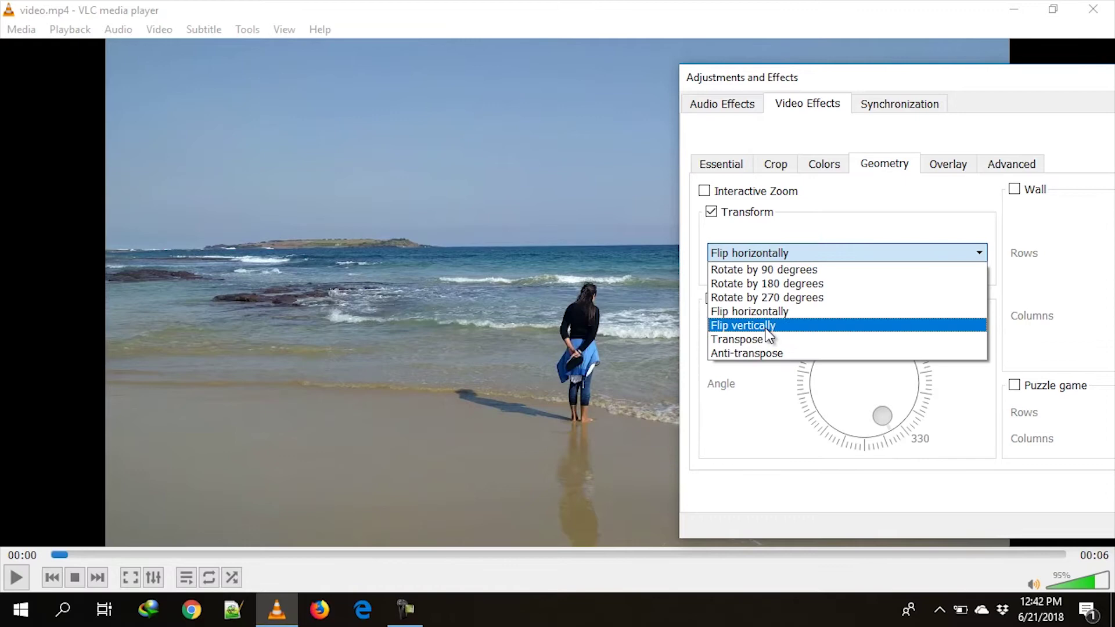
left_click(766, 341)
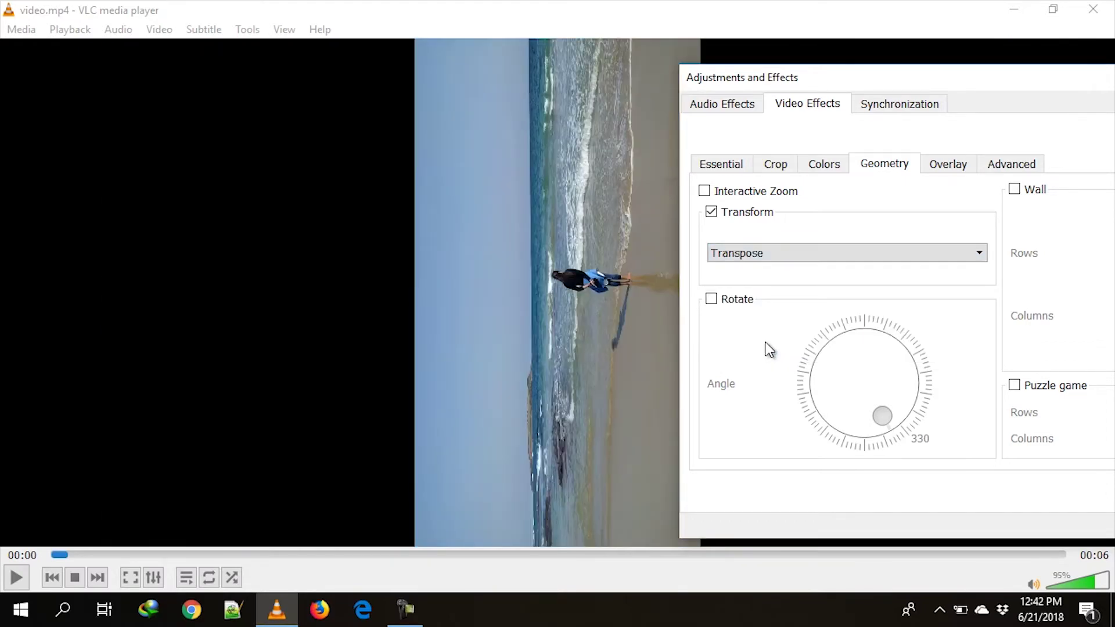
- Try free-angle Rotate at a custom tilt, then turn it back off
left_click(736, 300)
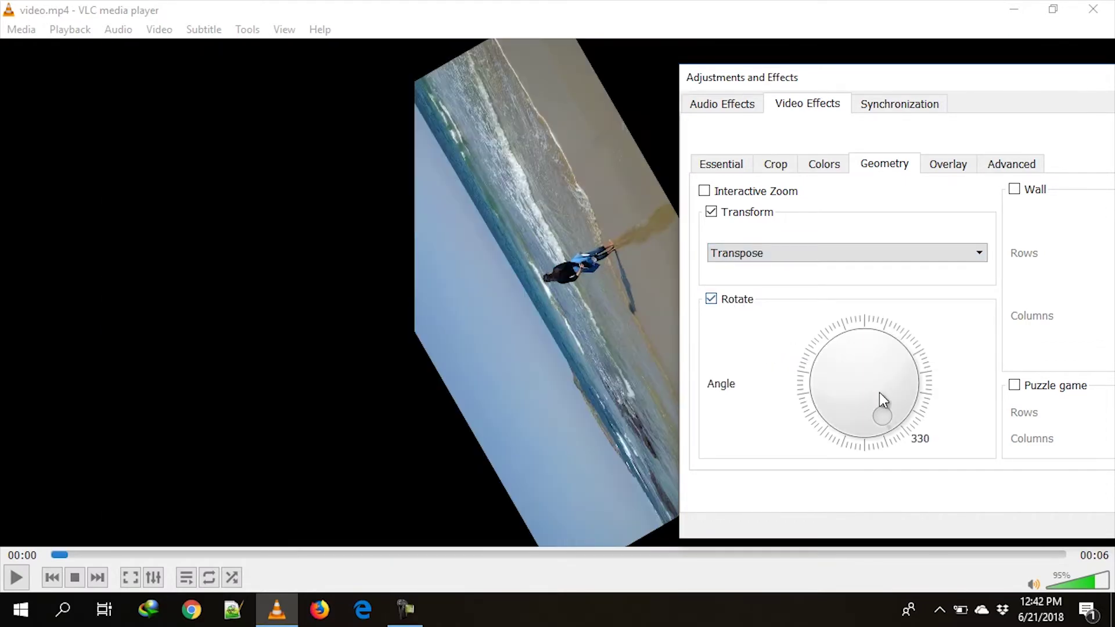
mouse_move(882, 426)
left_mouse_down()
mouse_move(903, 413)
mouse_move(904, 435)
mouse_move(828, 459)
mouse_move(804, 405)
mouse_move(809, 368)
left_mouse_up()
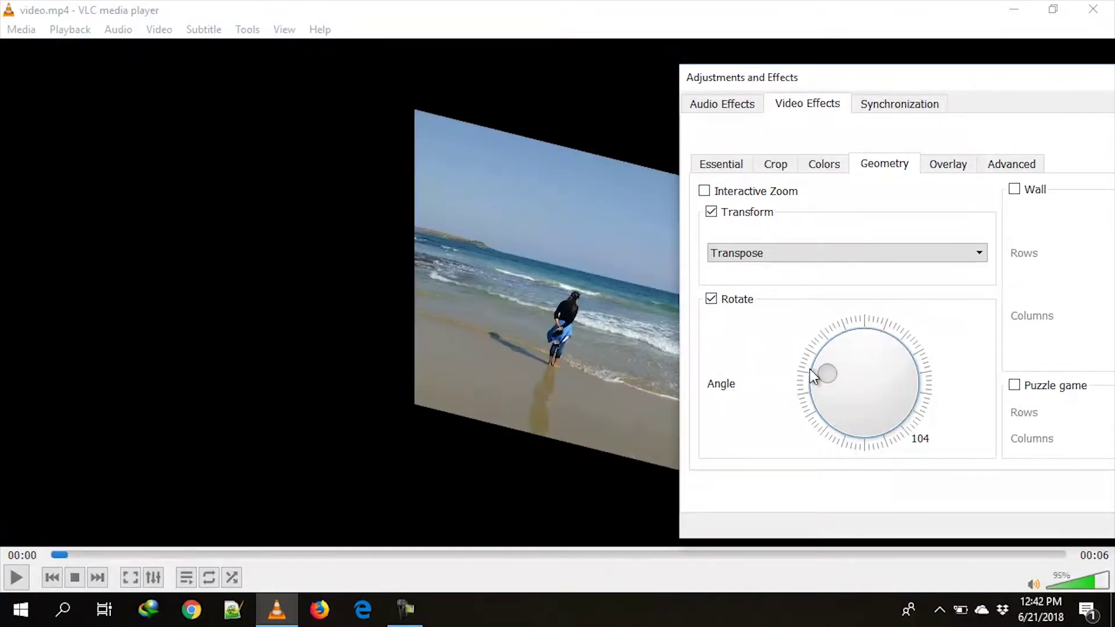
left_click(733, 301)
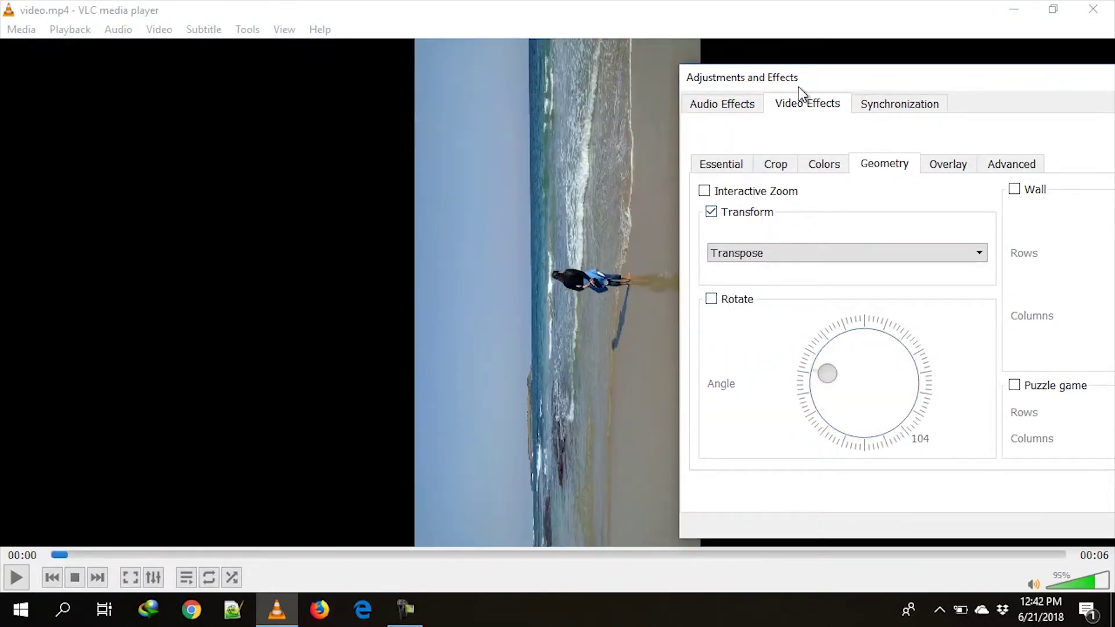
- Set Transform to Rotate by 180 degrees and close the effects window
left_click(794, 252)
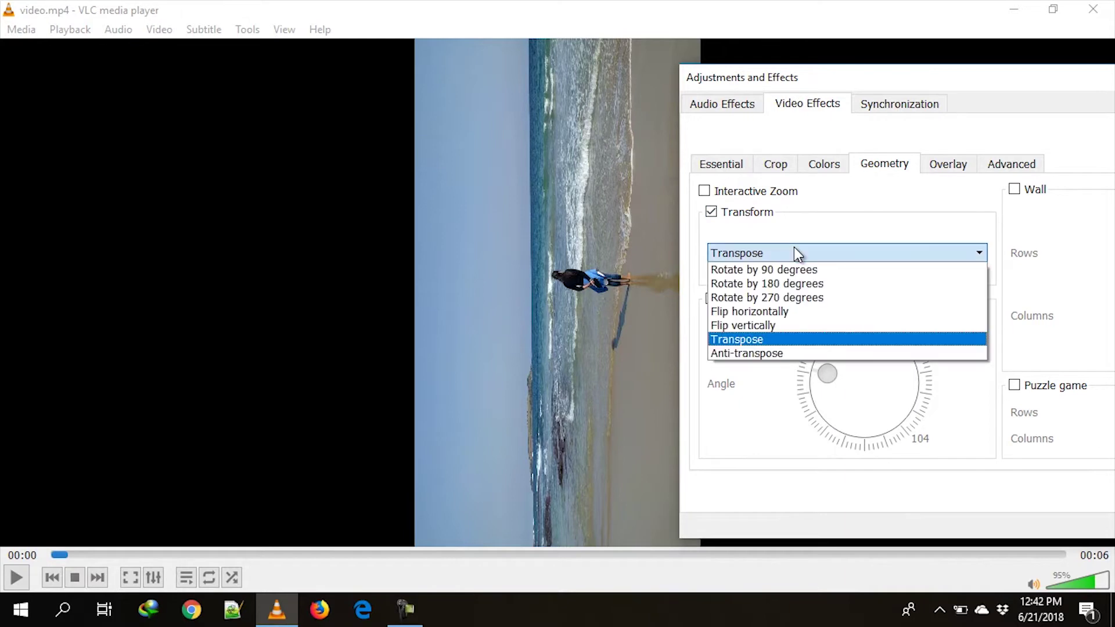
left_click(801, 284)
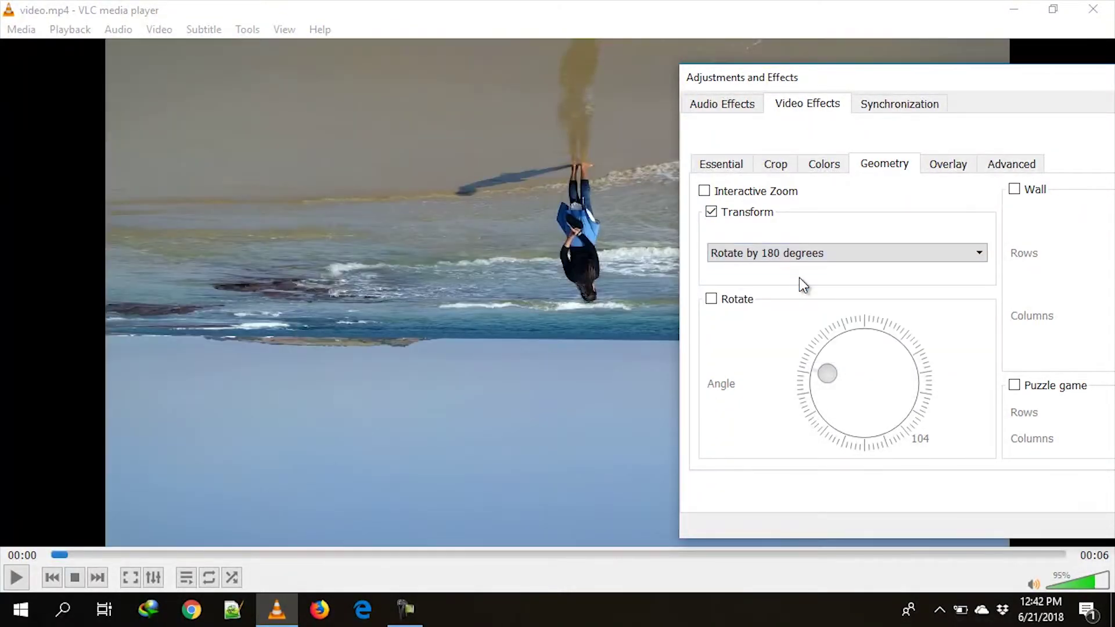
mouse_move(804, 75)
left_mouse_down()
mouse_move(615, 100)
mouse_move(451, 93)
left_mouse_up()
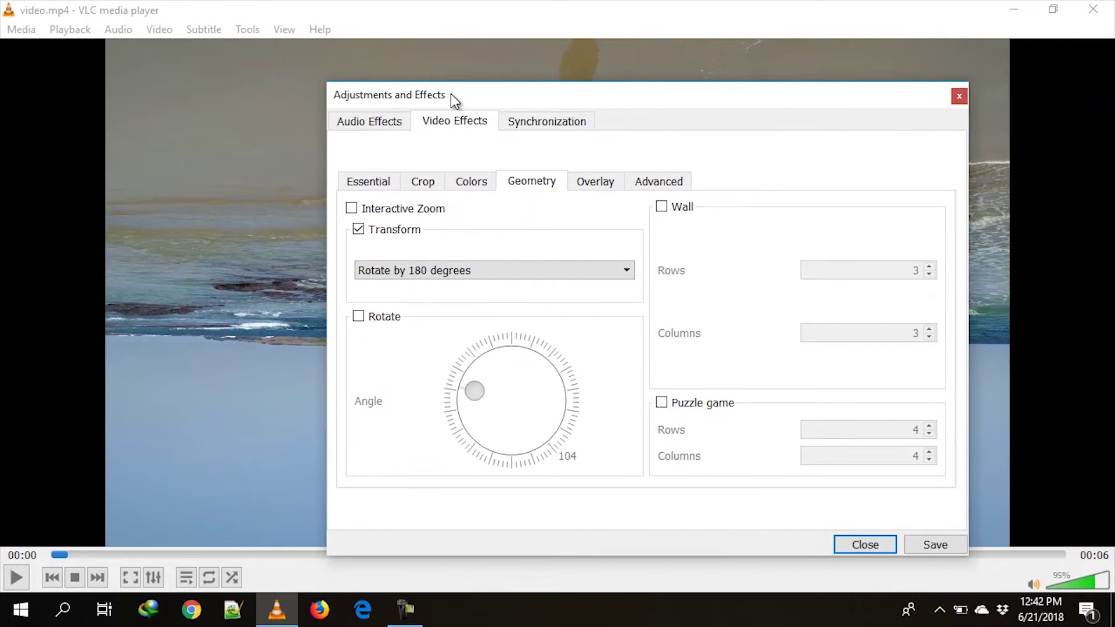
left_click(858, 541)
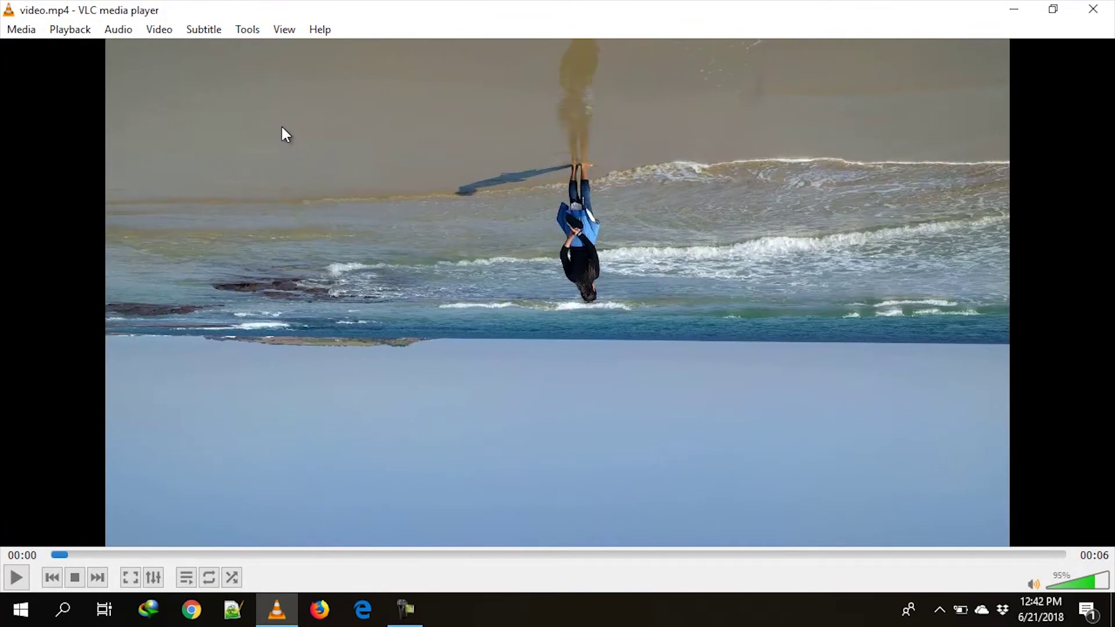
- Add video.mp4 as the source in Media > Convert / Save and proceed to conversion settings
left_click(20, 29)
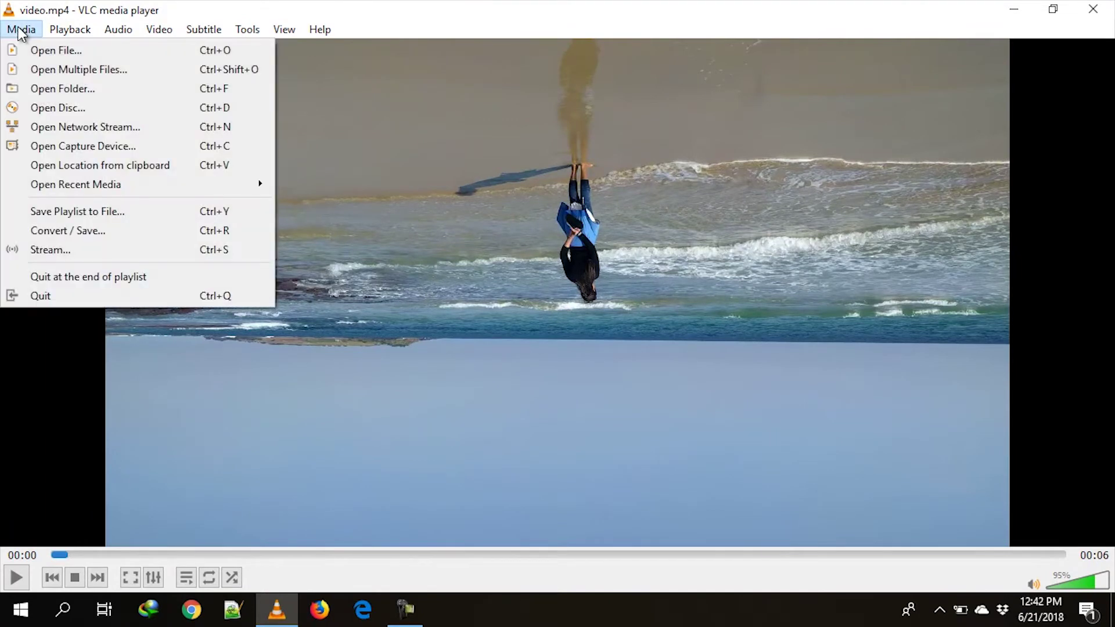
left_click(100, 232)
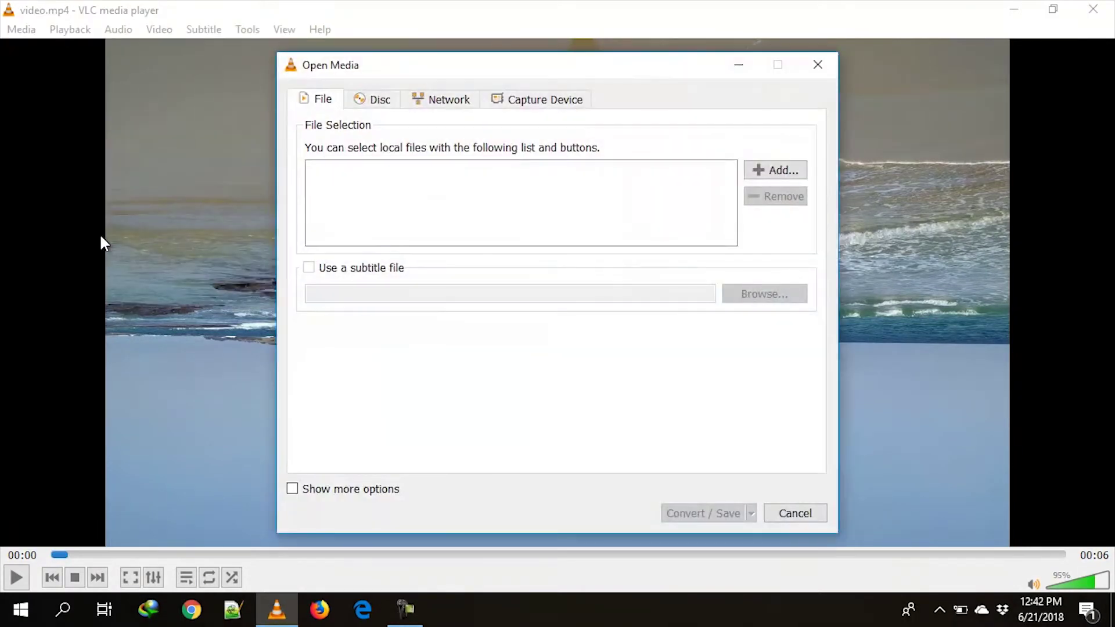
left_click(772, 174)
double_click(584, 223)
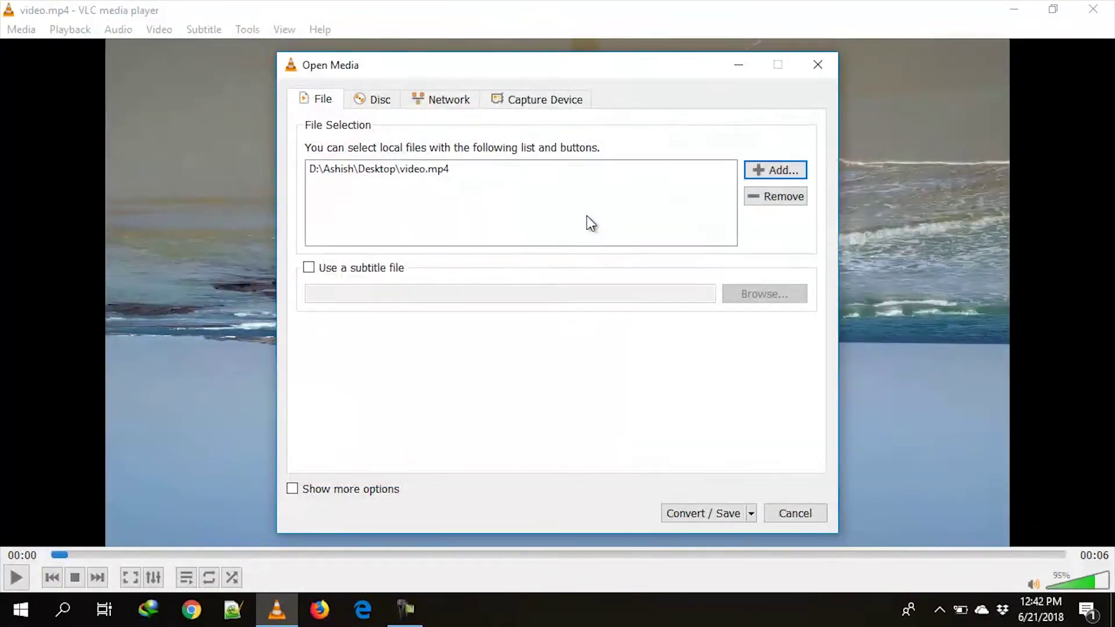
left_click(702, 514)
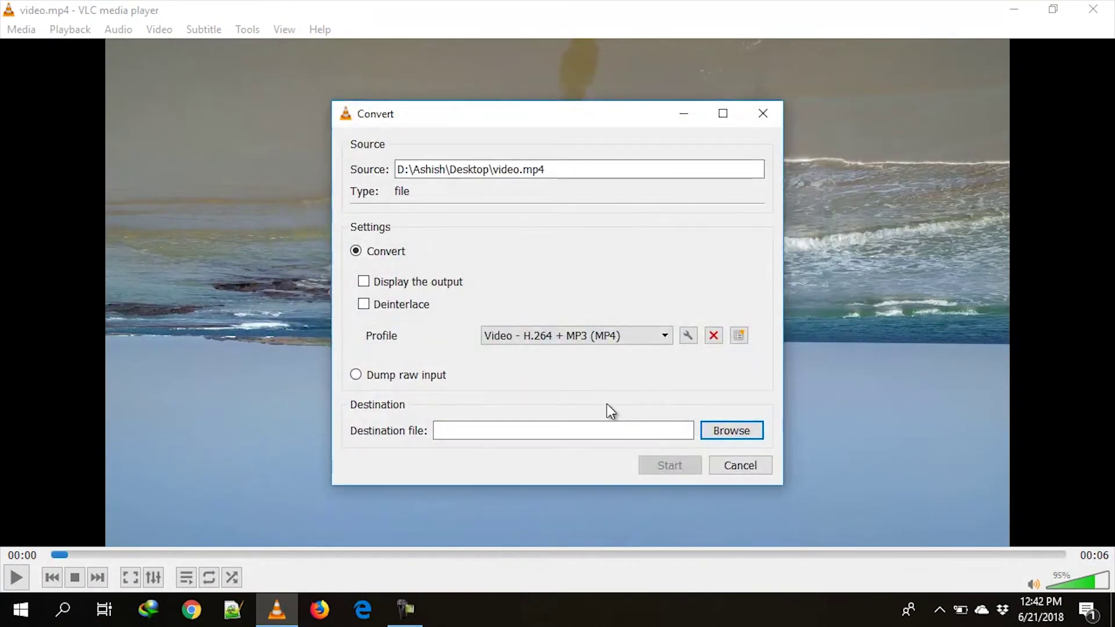
- Enable the Video transformation and Rotate video filters in the H.264 + MP3 (MP4) profile and save it
left_click(691, 339)
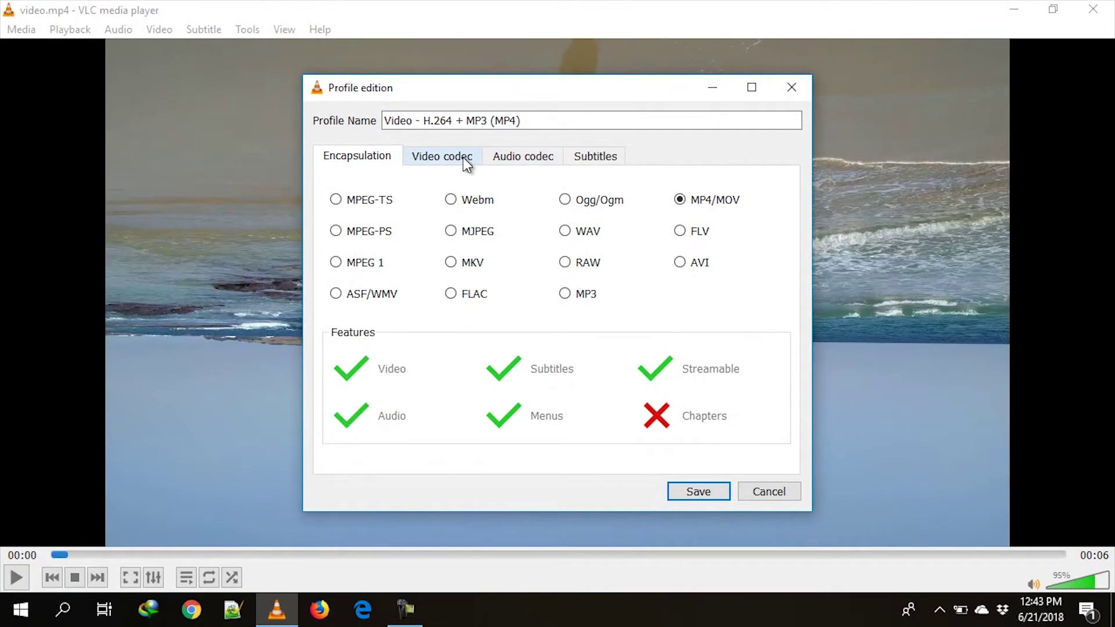
left_click(466, 166)
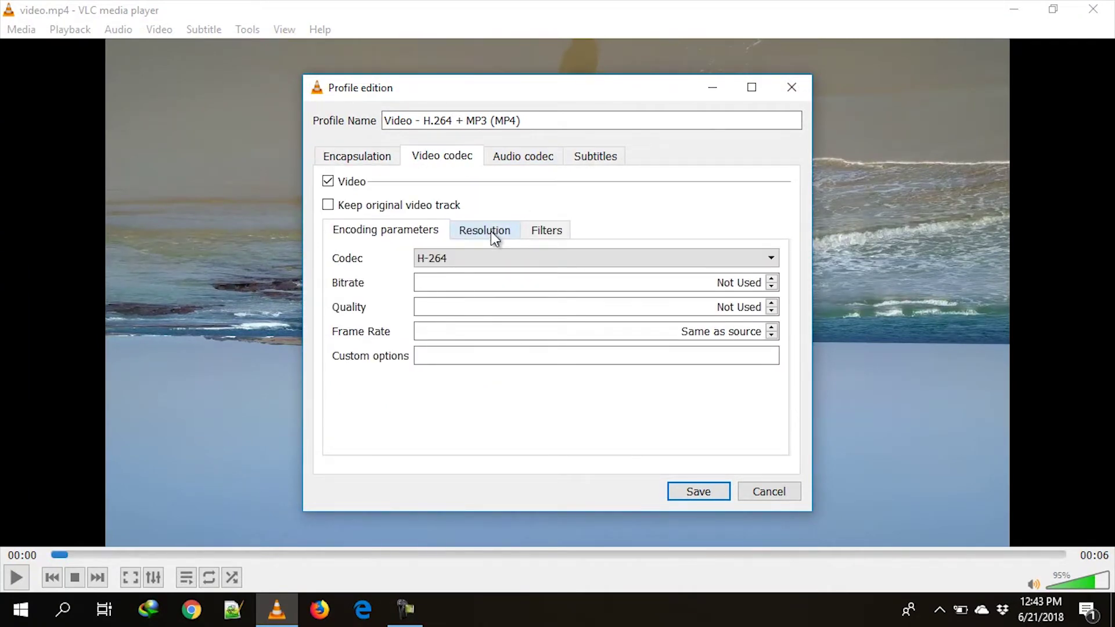
left_click(544, 230)
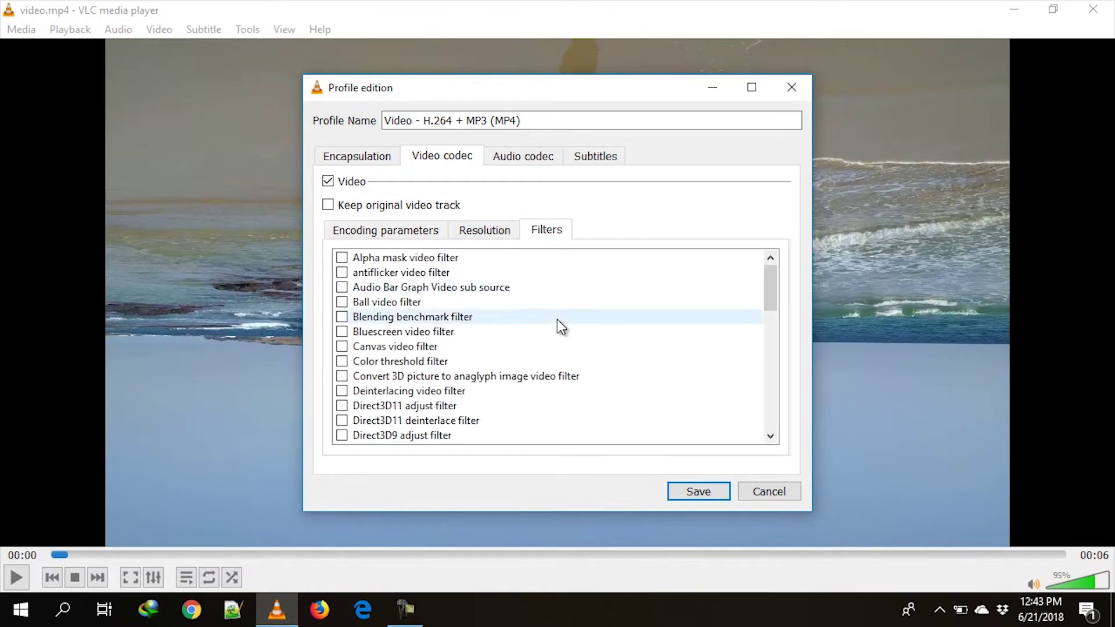
scroll(557, 320, "down", 4)
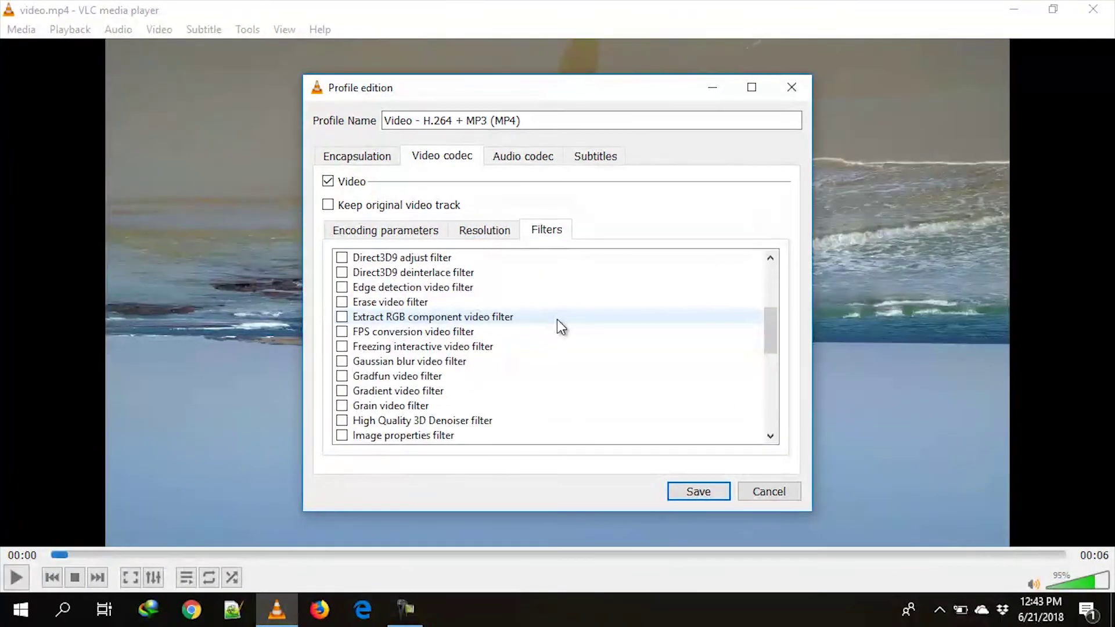
scroll(556, 321, "down", 7)
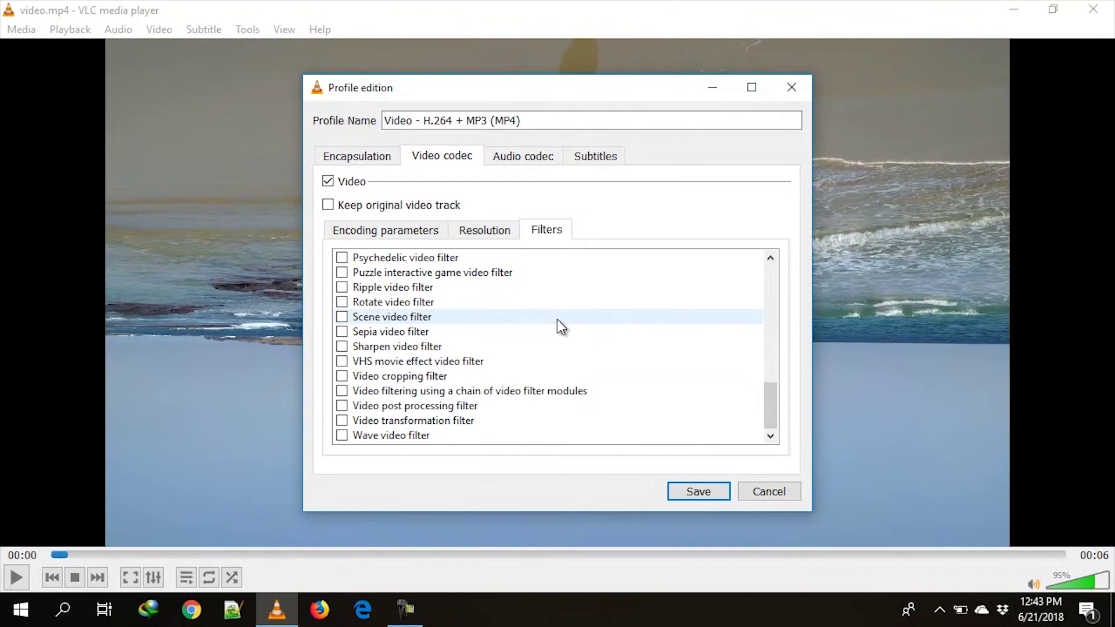
left_click(344, 420)
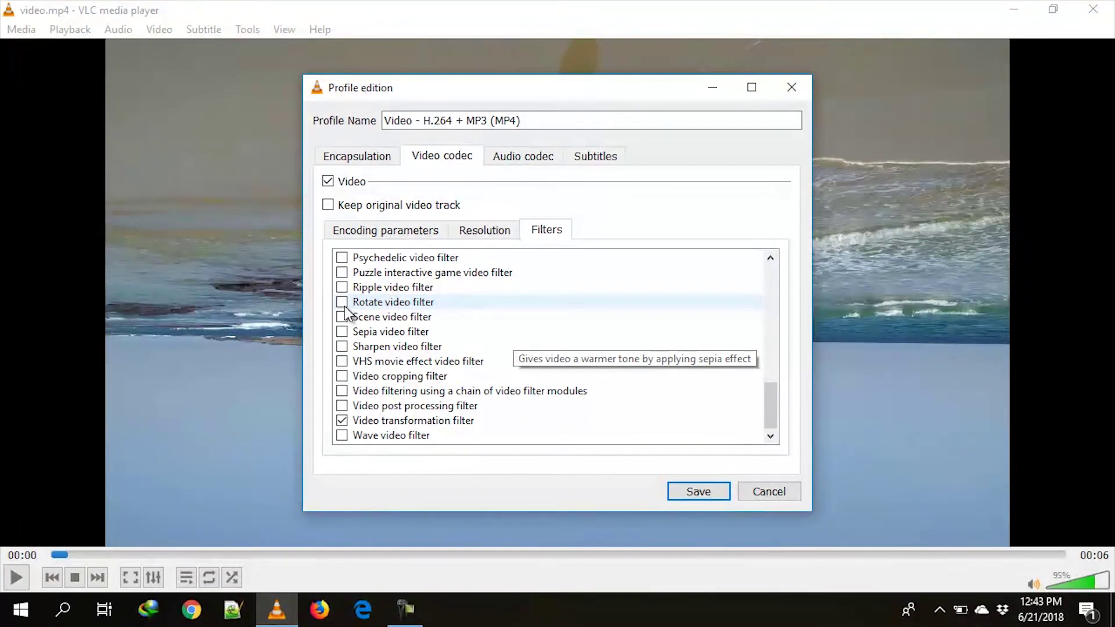
left_click(345, 306)
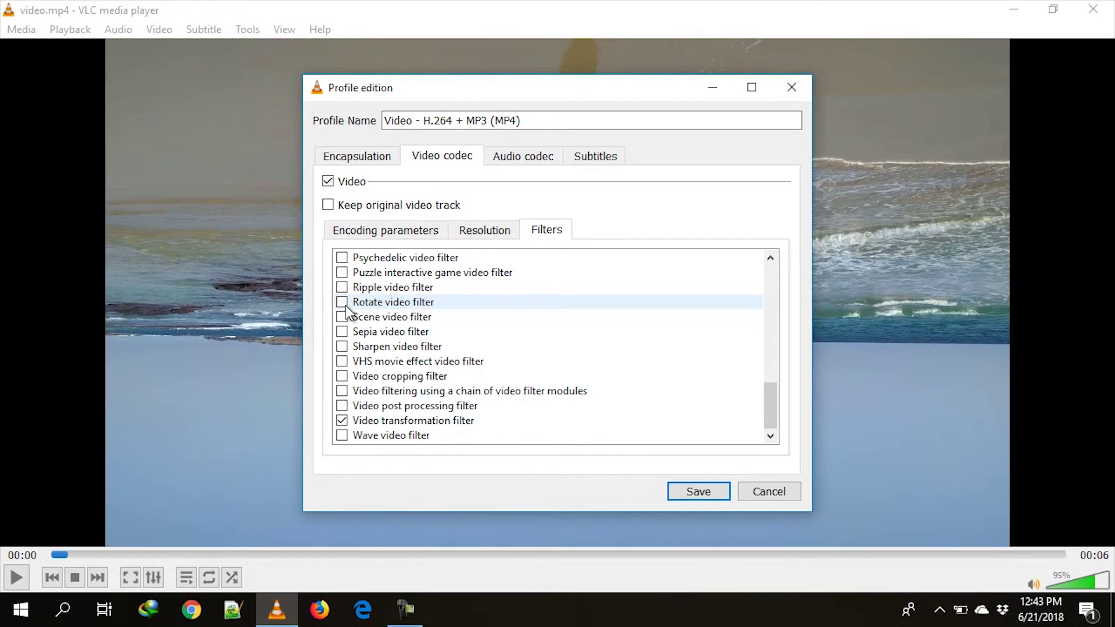
left_click(705, 492)
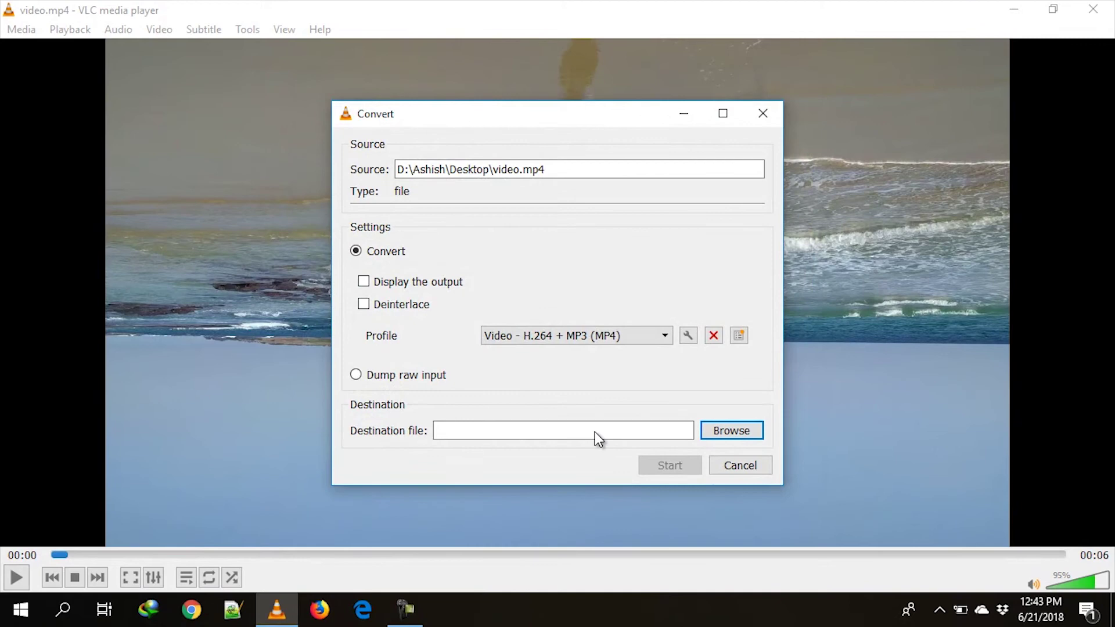
- Set the destination to rotate.mp4 on the Desktop and start the conversion
left_click(731, 432)
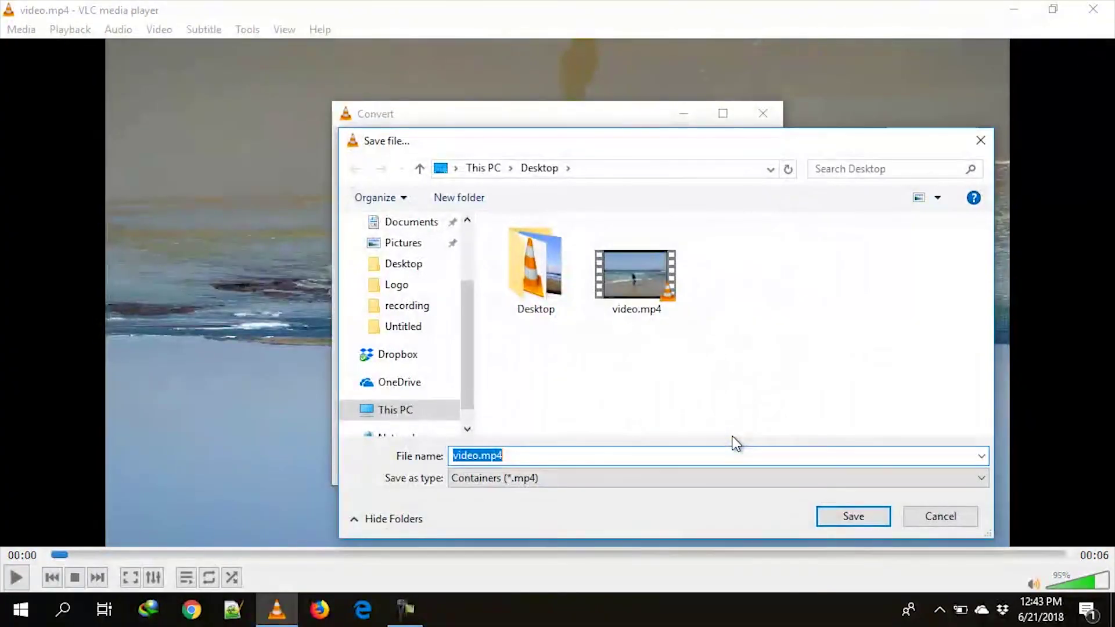
type("rotate.mp4")
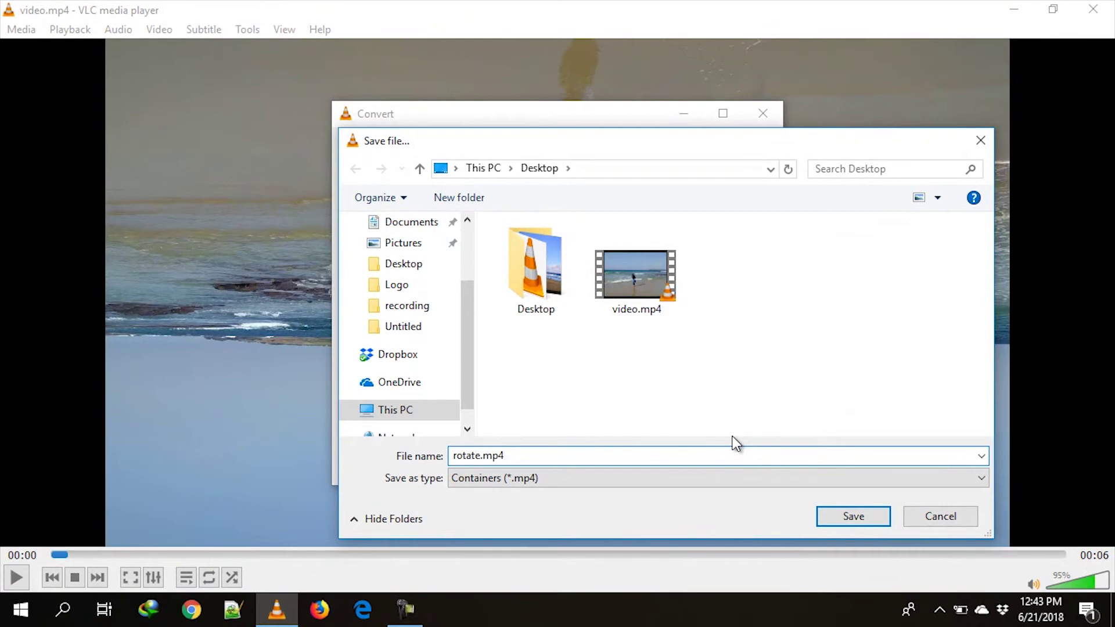
left_click(855, 516)
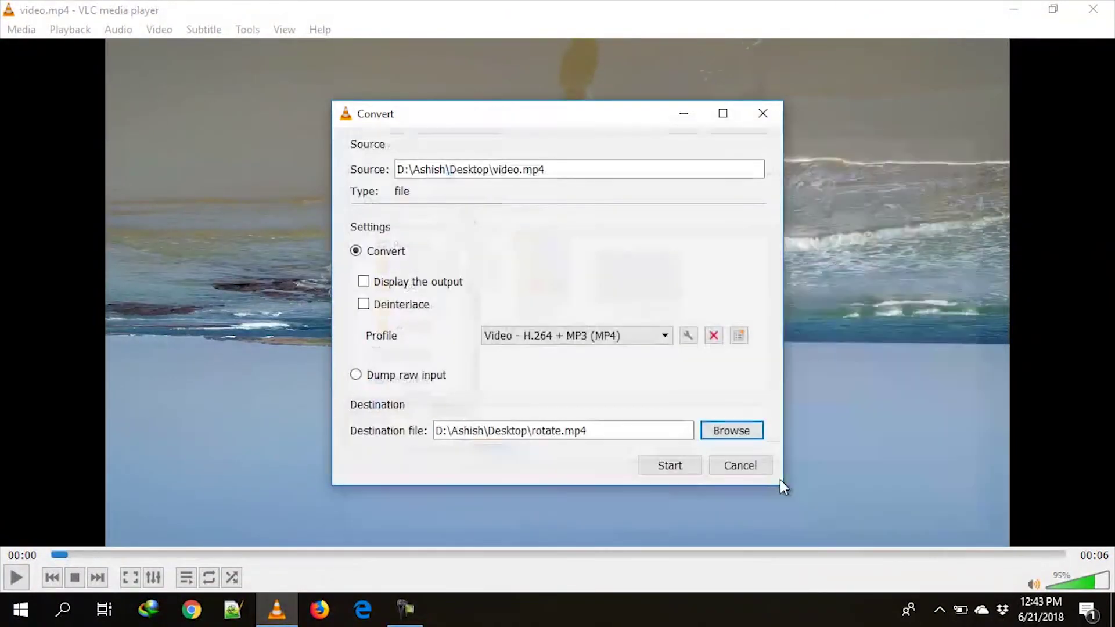
left_click(682, 464)
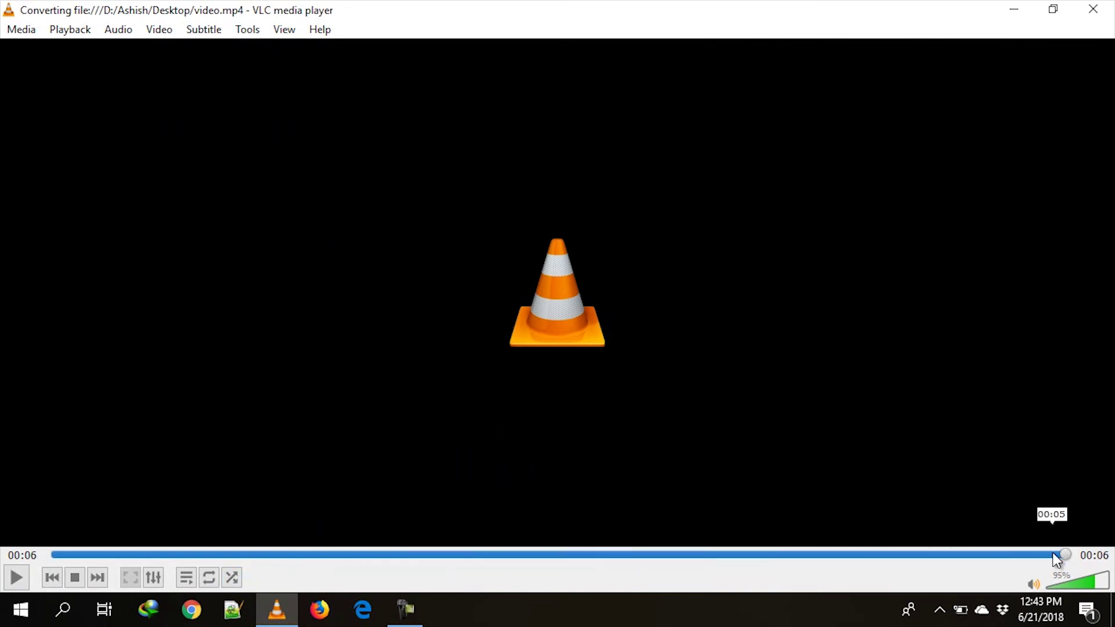
- Minimise VLC and open rotate.mp4 from the desktop in Windows Media Player
left_click(1112, 610)
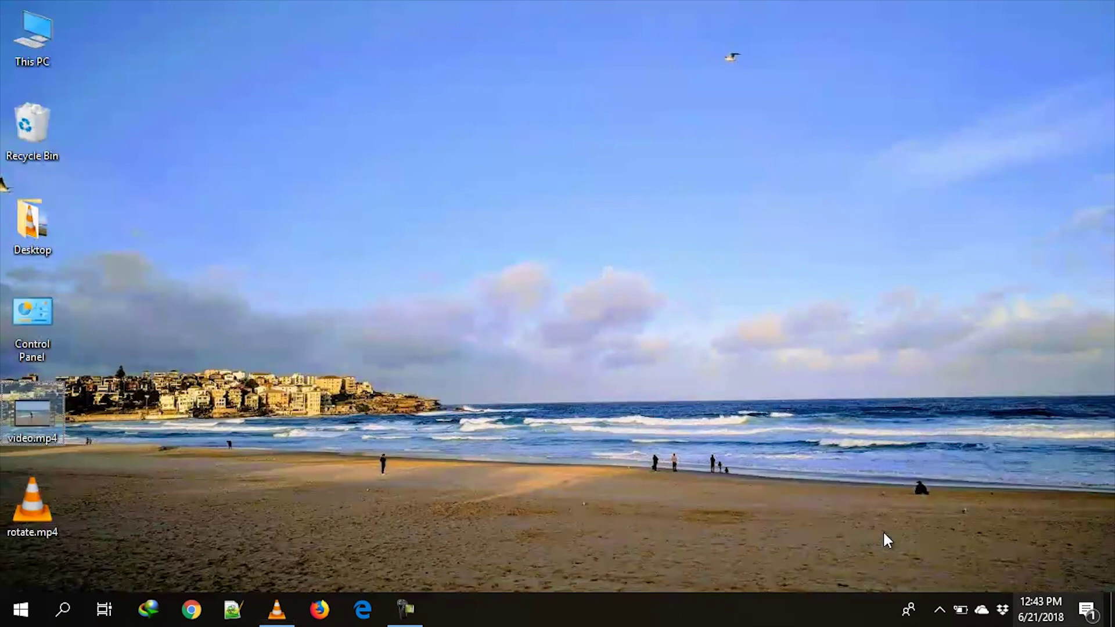
left_click(47, 517)
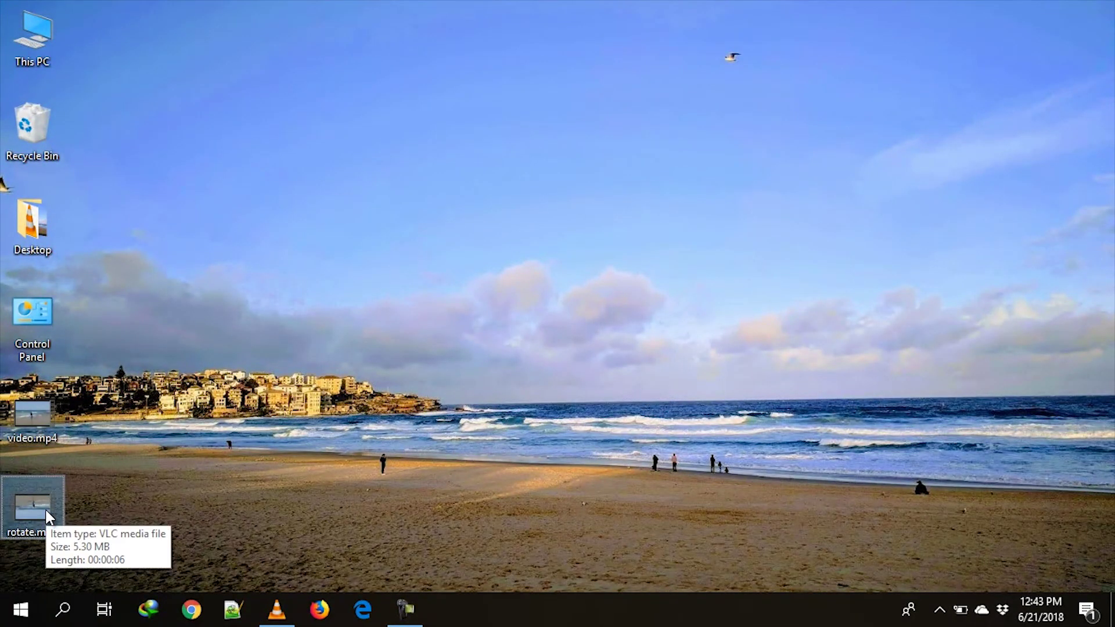
right_click(46, 511)
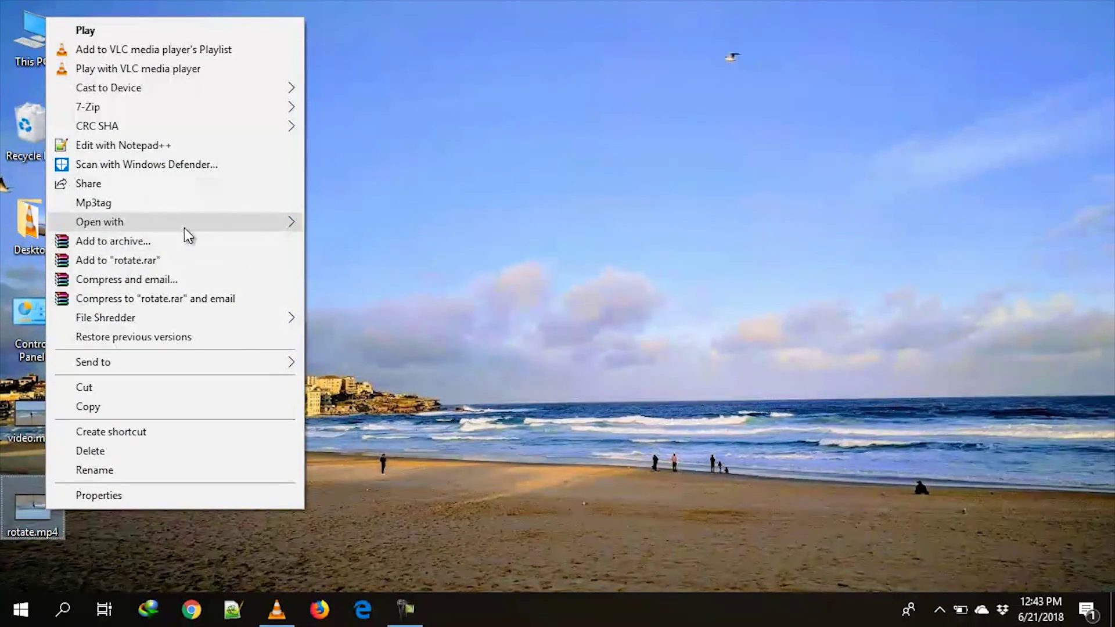
mouse_move(184, 230)
left_click(357, 280)
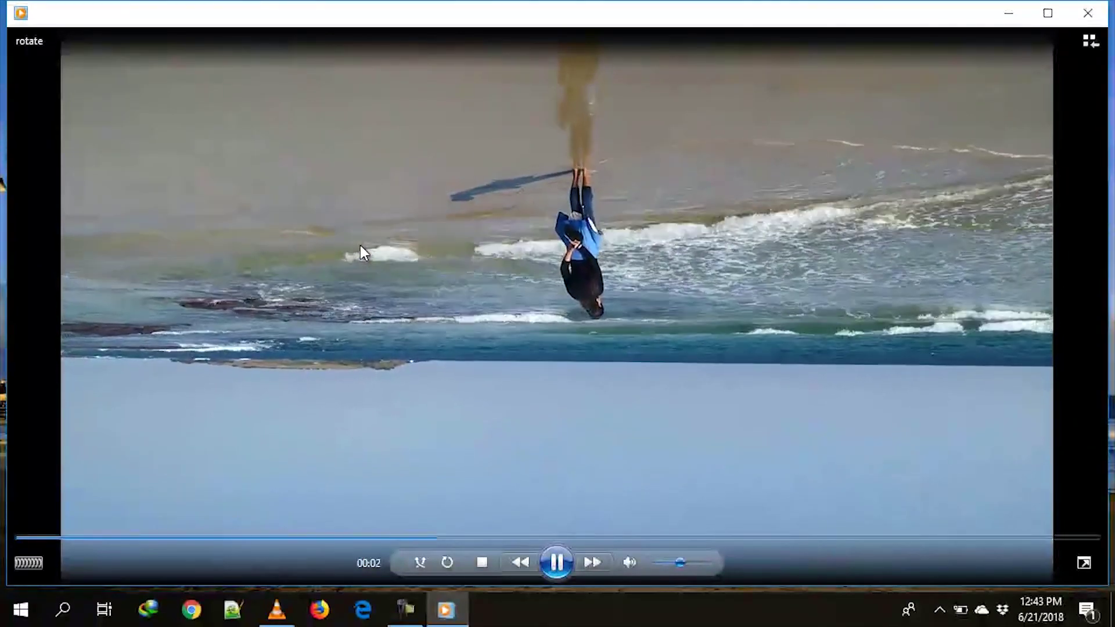
- Pause rotate.mp4 at 00:04 to confirm the clip plays upside down
left_click(555, 567)
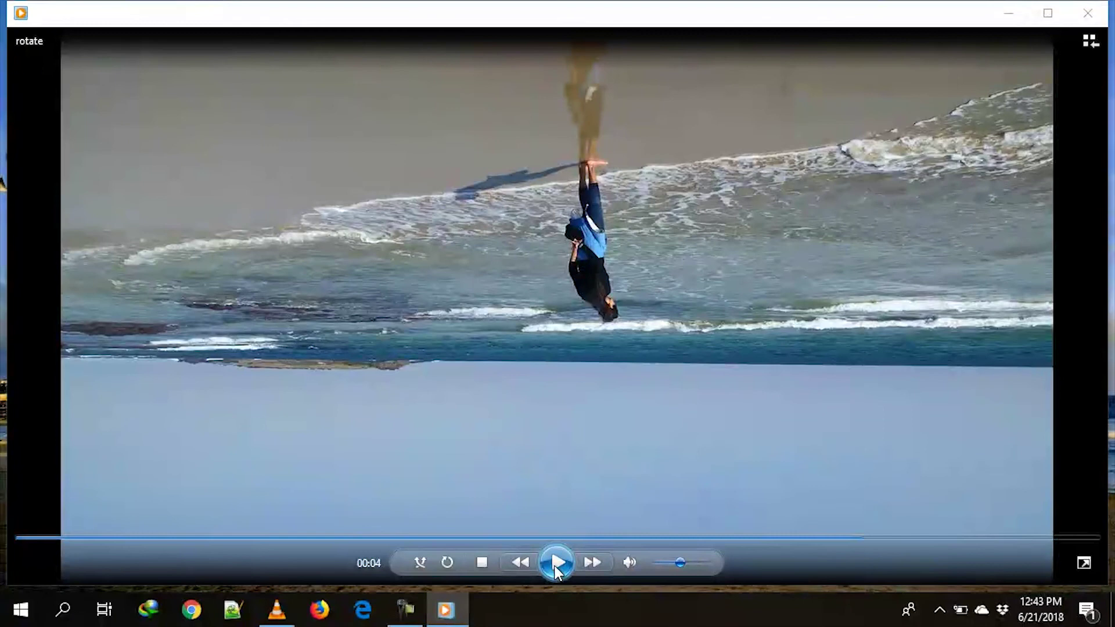